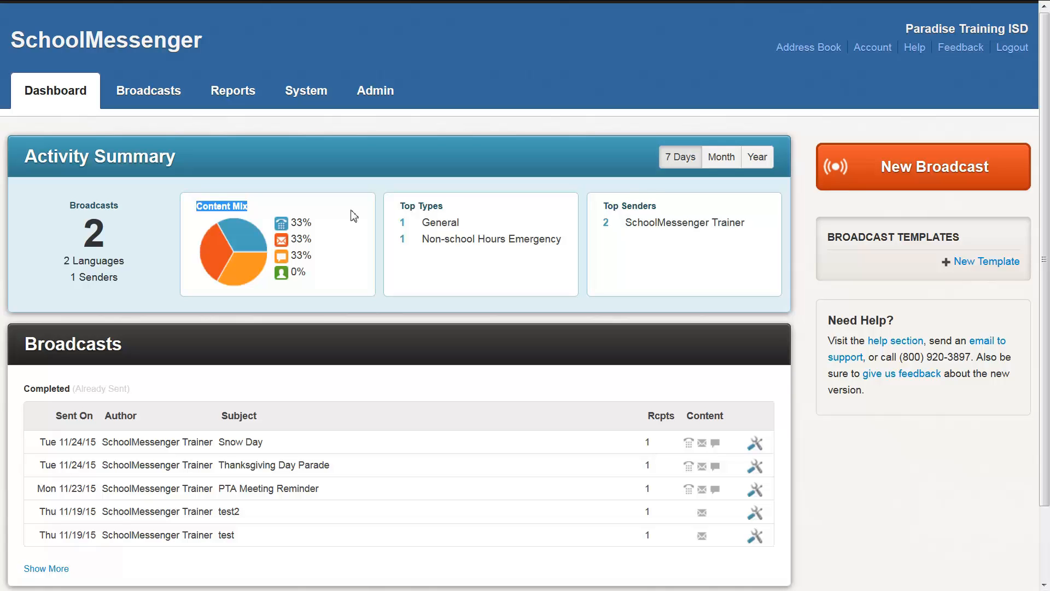
View the dashboard's activity summary for the month and the year, and look over the Broadcasts section
left_click(354, 216)
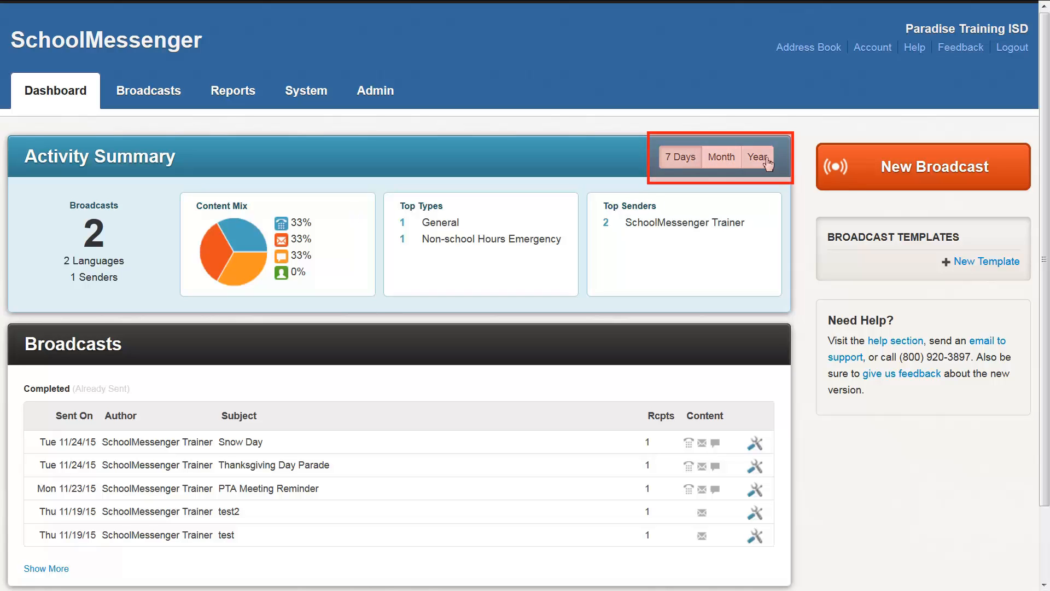
left_click(723, 158)
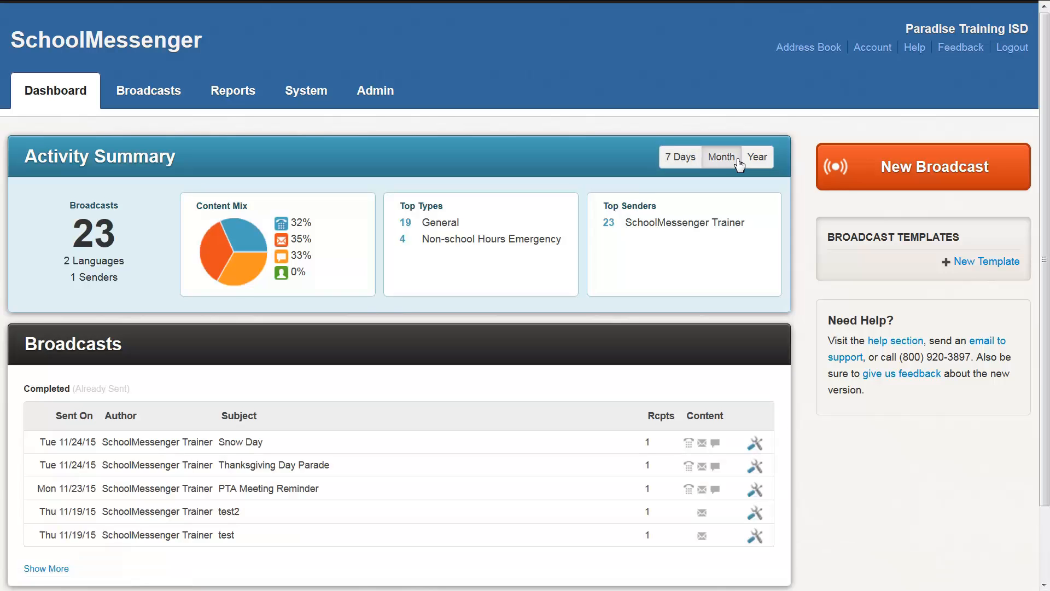
left_click(745, 157)
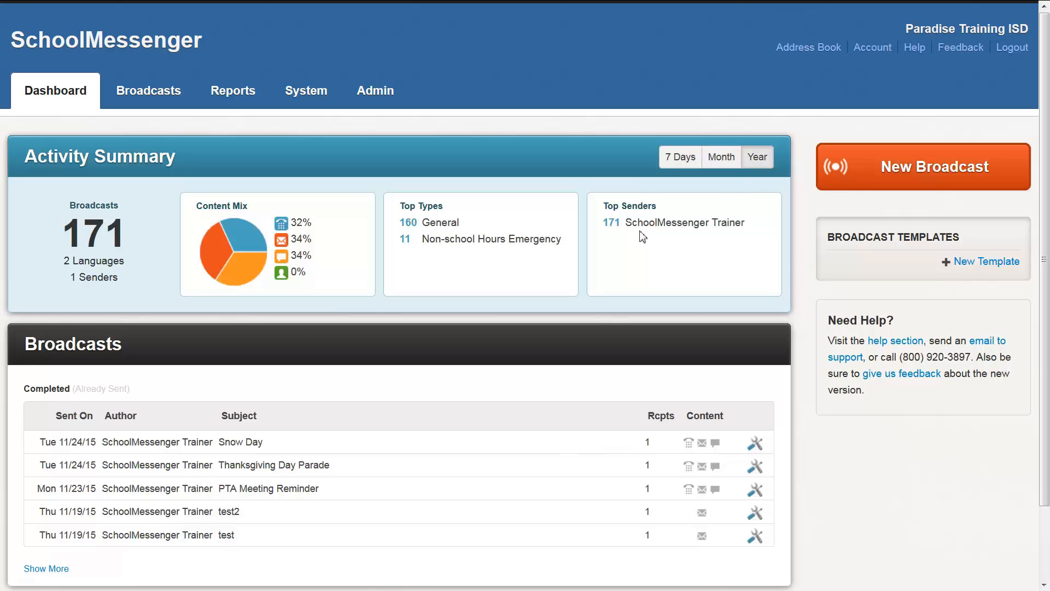
left_click_drag(125, 350, 24, 350)
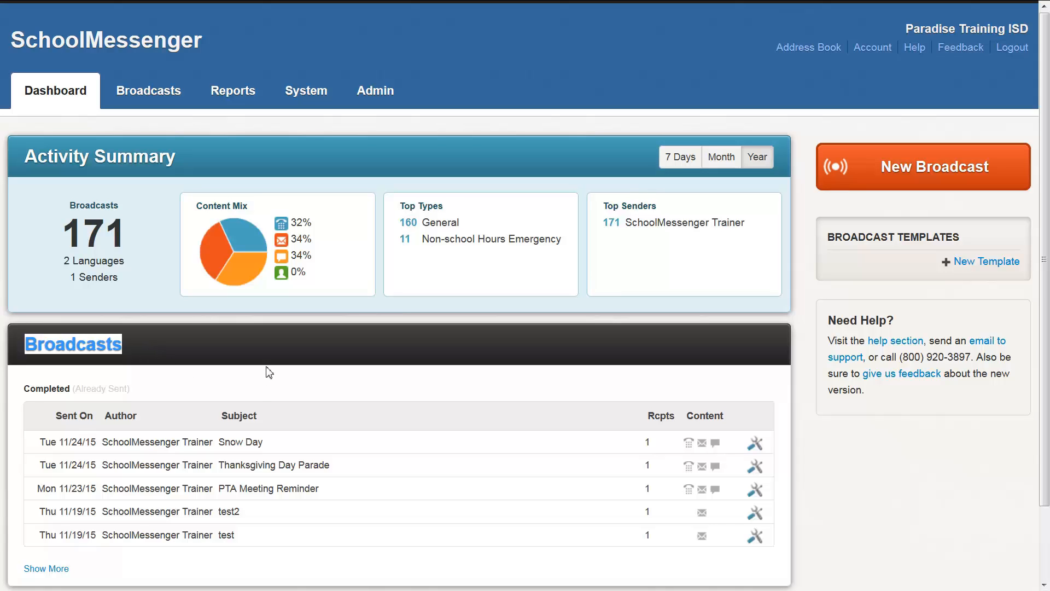
left_click(286, 357)
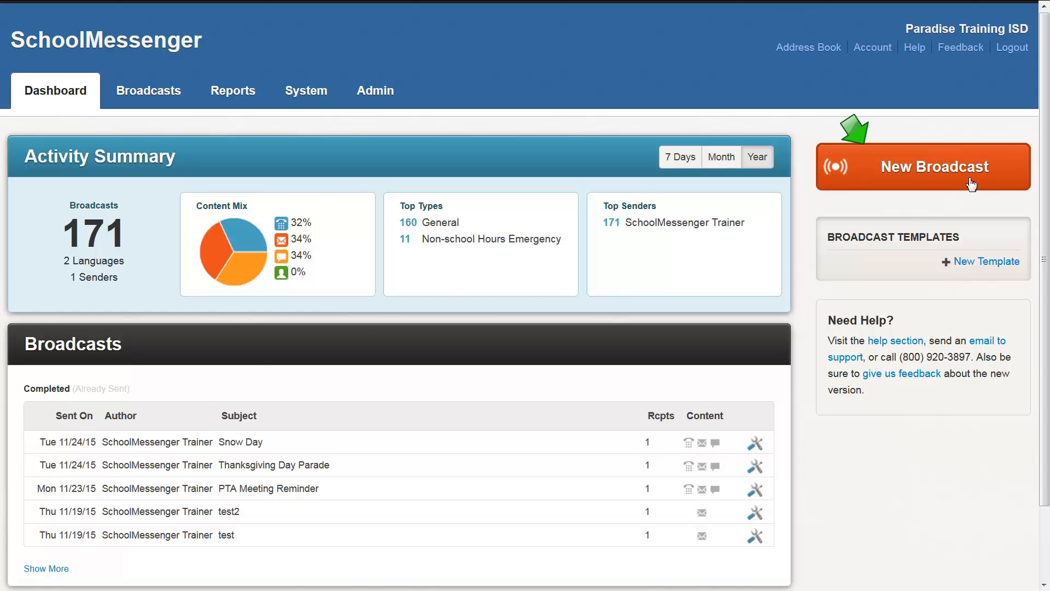
Start a new broadcast and enter "PTA Meeting Reminder" as its subject
left_click(1005, 173)
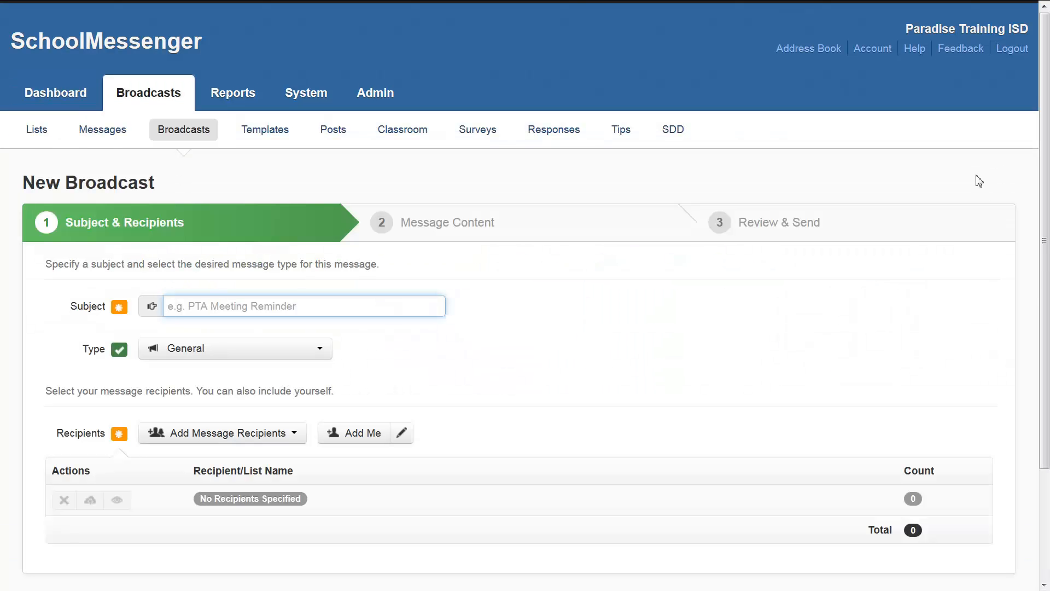
scroll(980, 181, "down", 2)
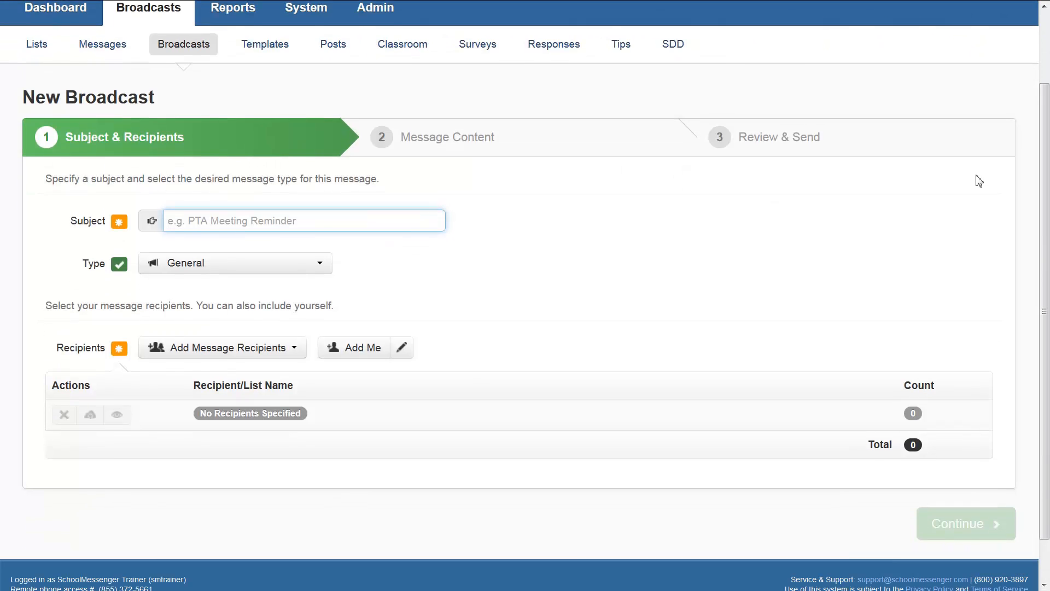
scroll(980, 181, "down", 1)
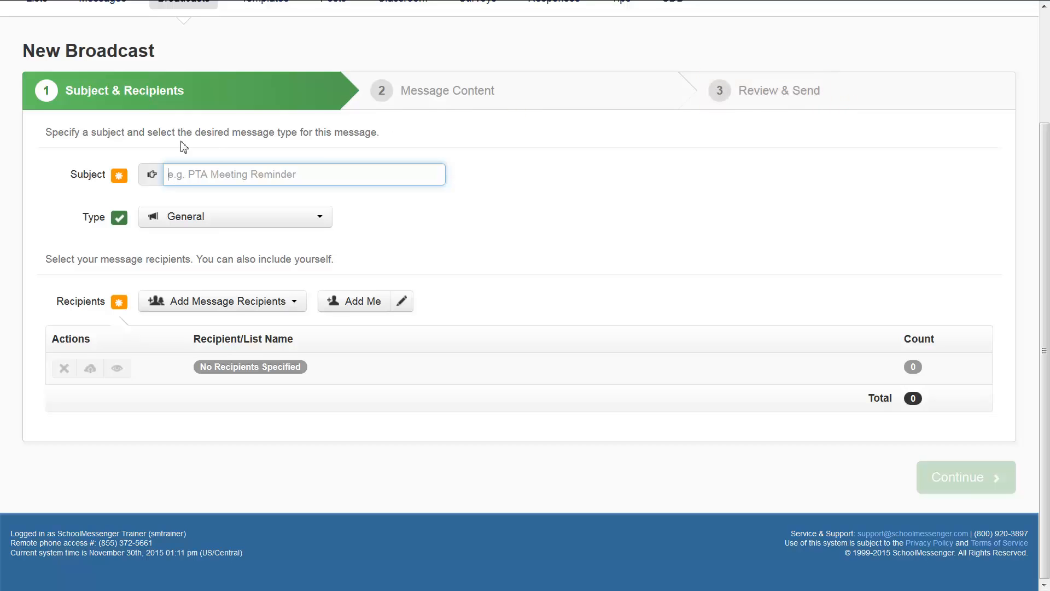
double_click(85, 179)
left_click(263, 174)
type("PTA Me")
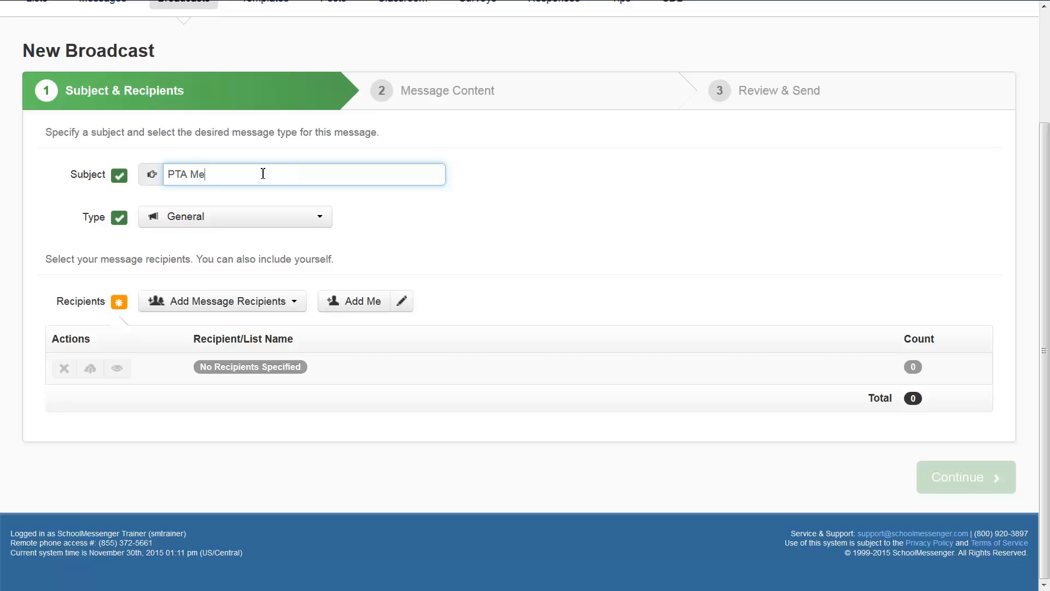
type("eting Reminder")
left_click_drag(309, 176, 145, 163)
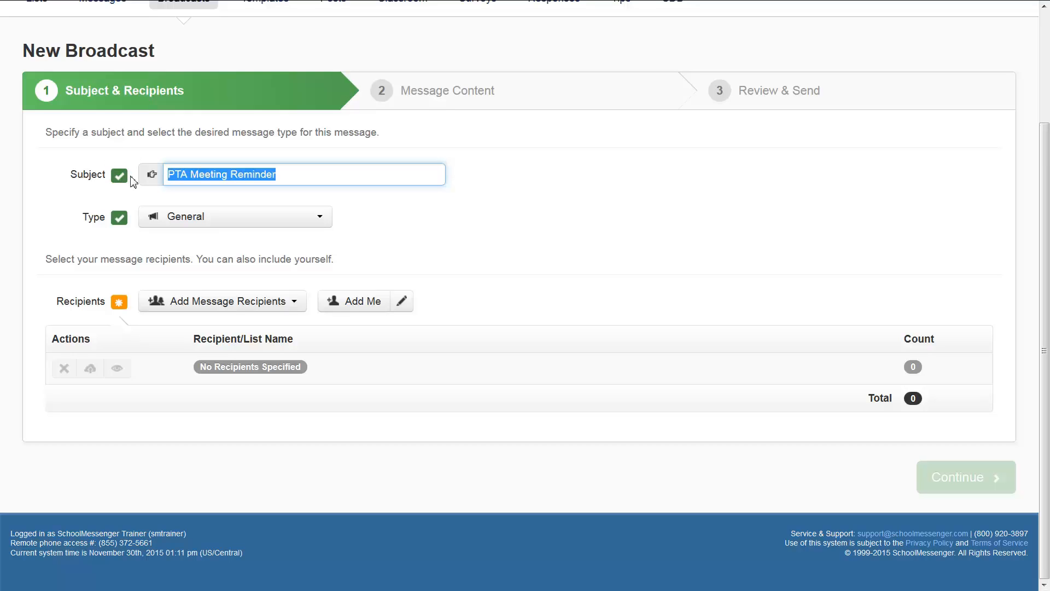
left_click(133, 182)
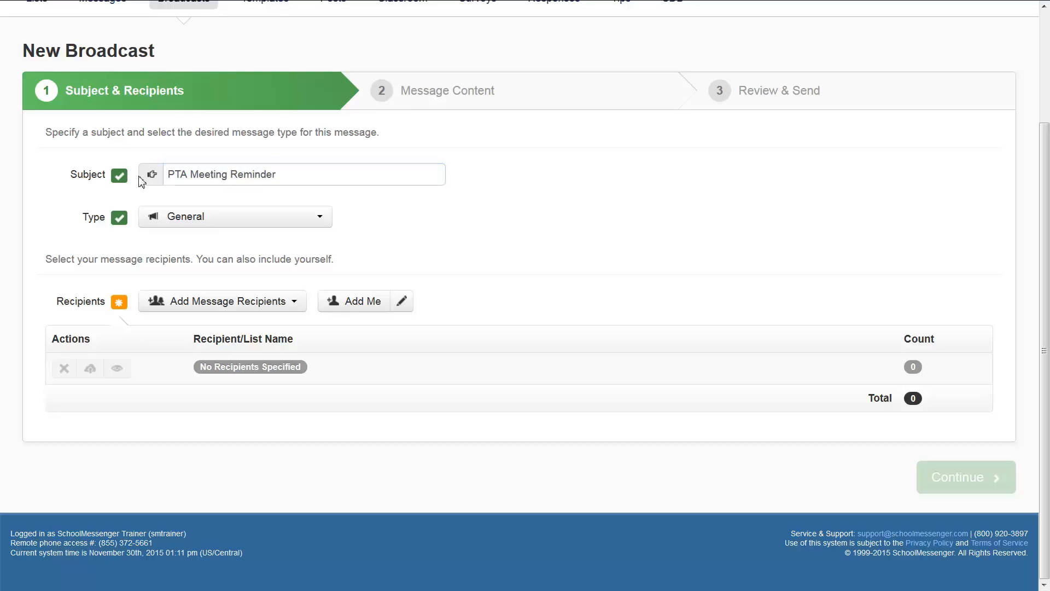
Review the available broadcast types and the options for adding message recipients without changing either
left_click_drag(75, 226, 109, 230)
left_click(321, 217)
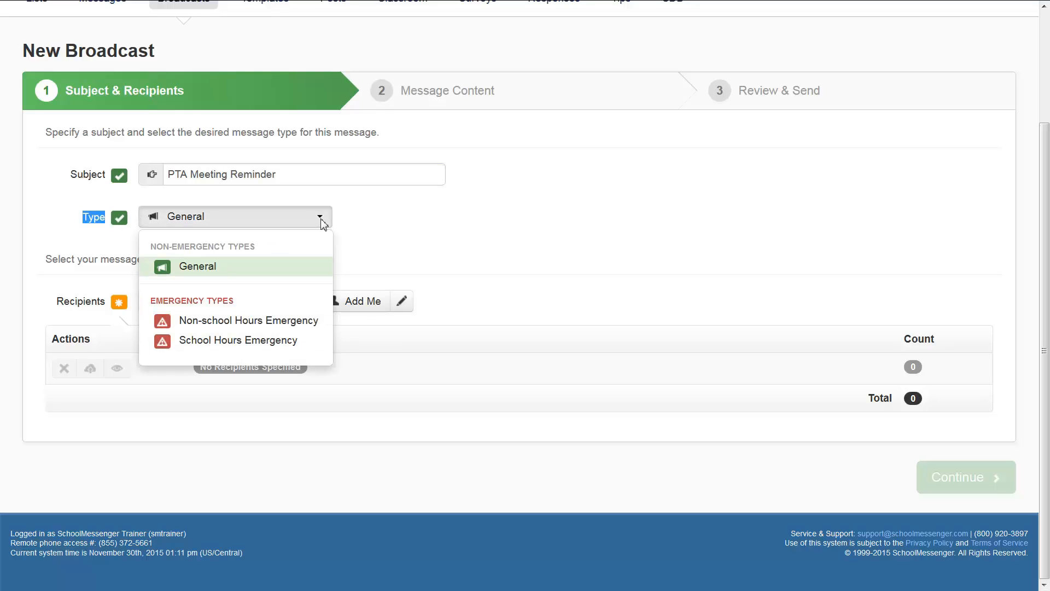
left_click(362, 222)
double_click(63, 305)
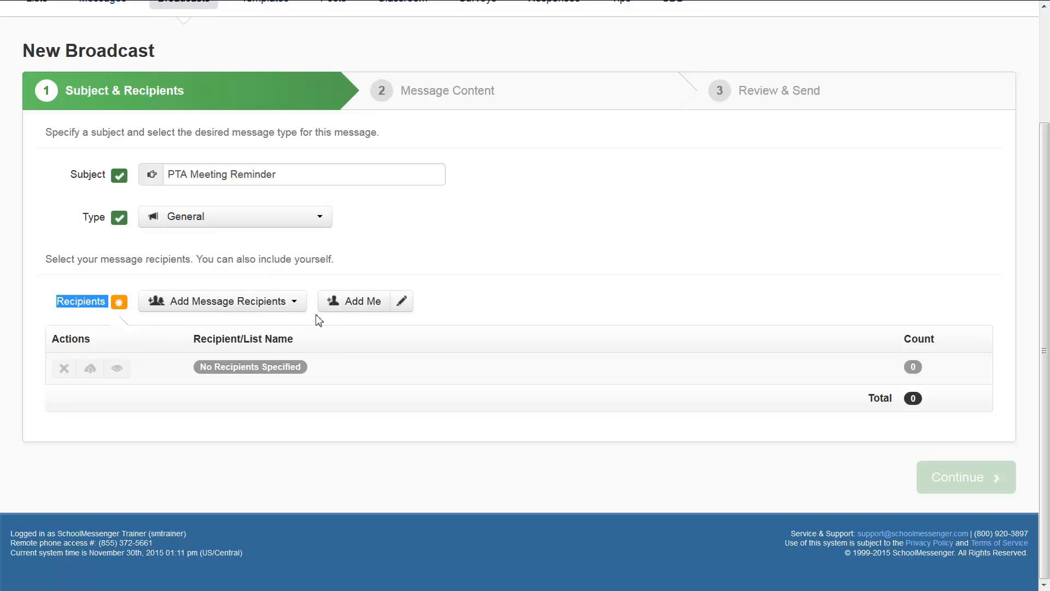
left_click(296, 305)
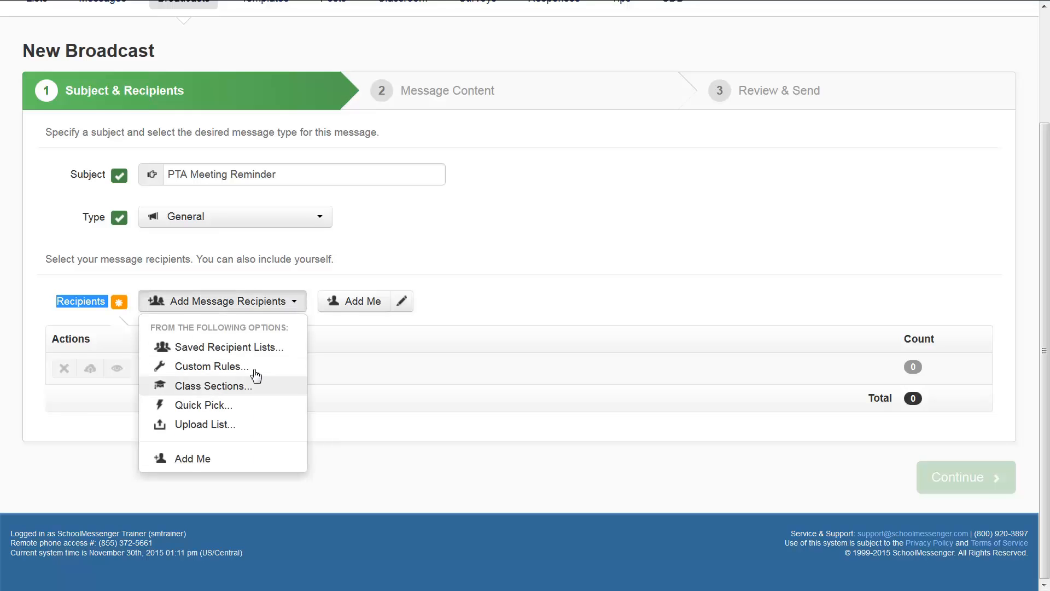
left_click(294, 307)
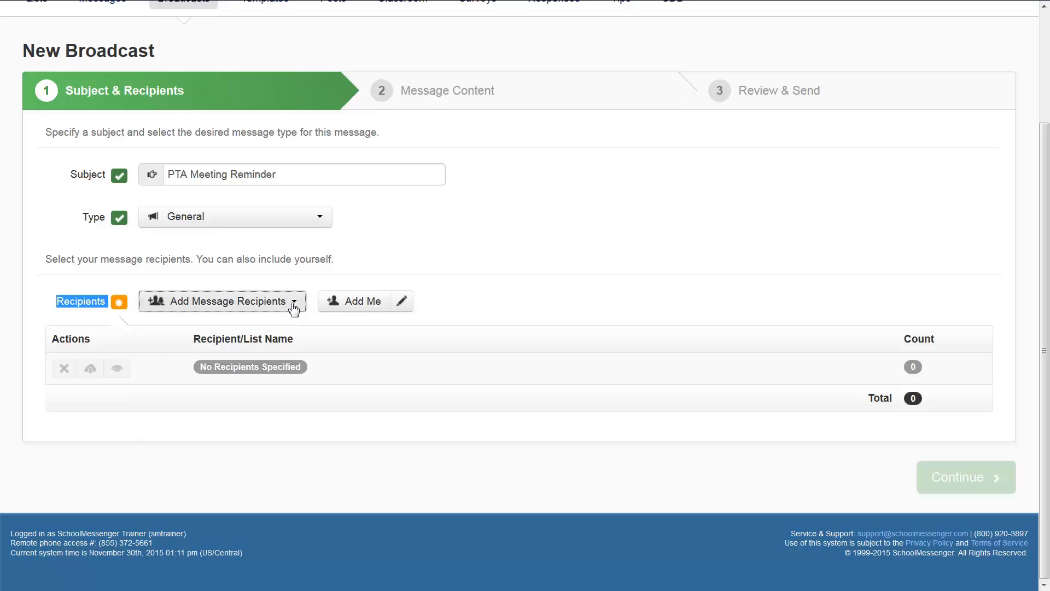
Add yourself as the broadcast's recipient and continue to the message content stage
left_click(344, 310)
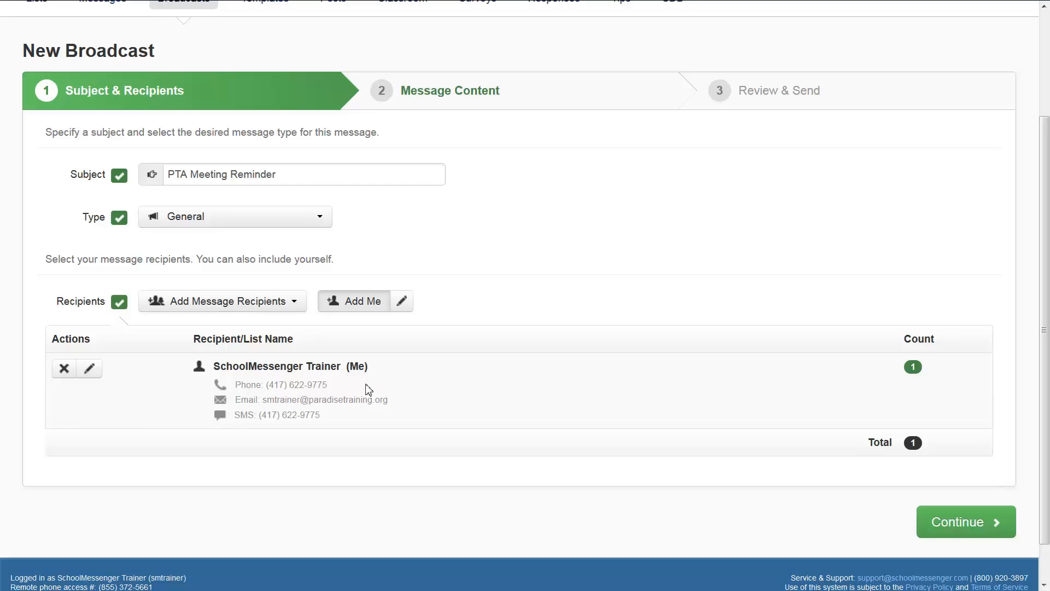
scroll(369, 389, "up", 3)
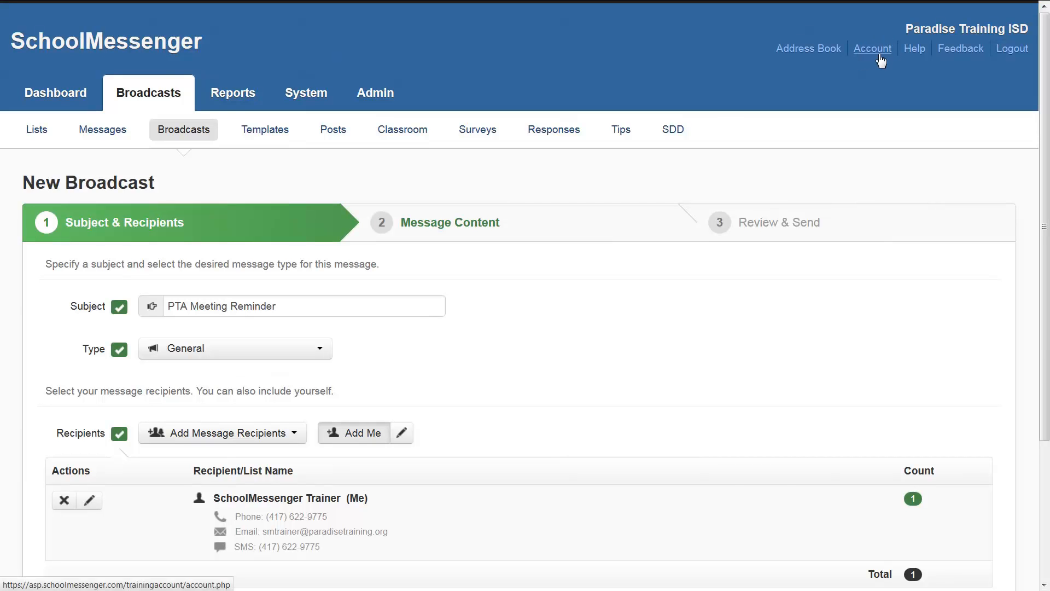
scroll(872, 74, "down", 3)
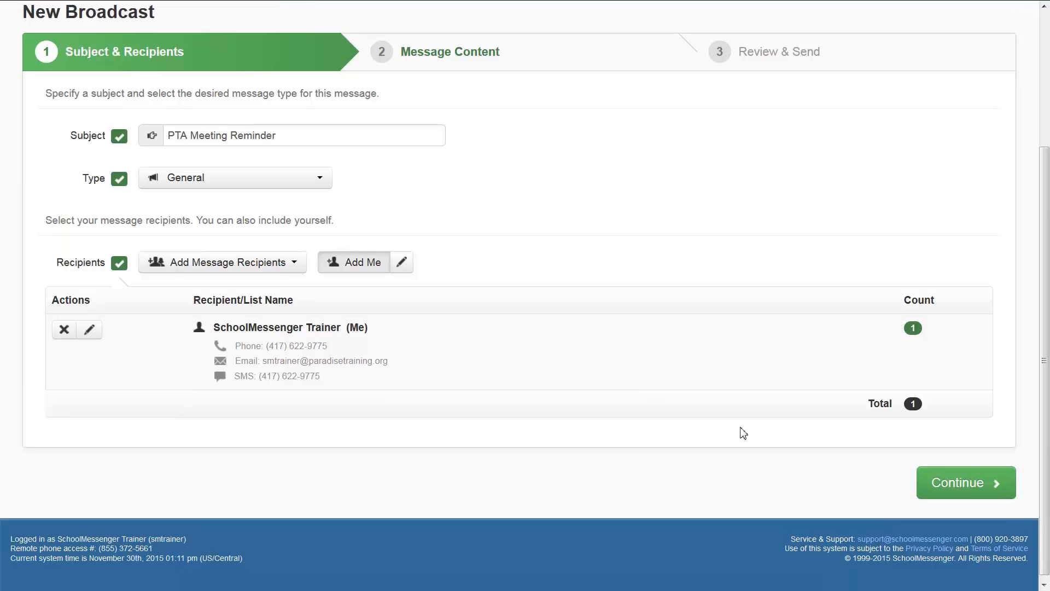
left_click(945, 487)
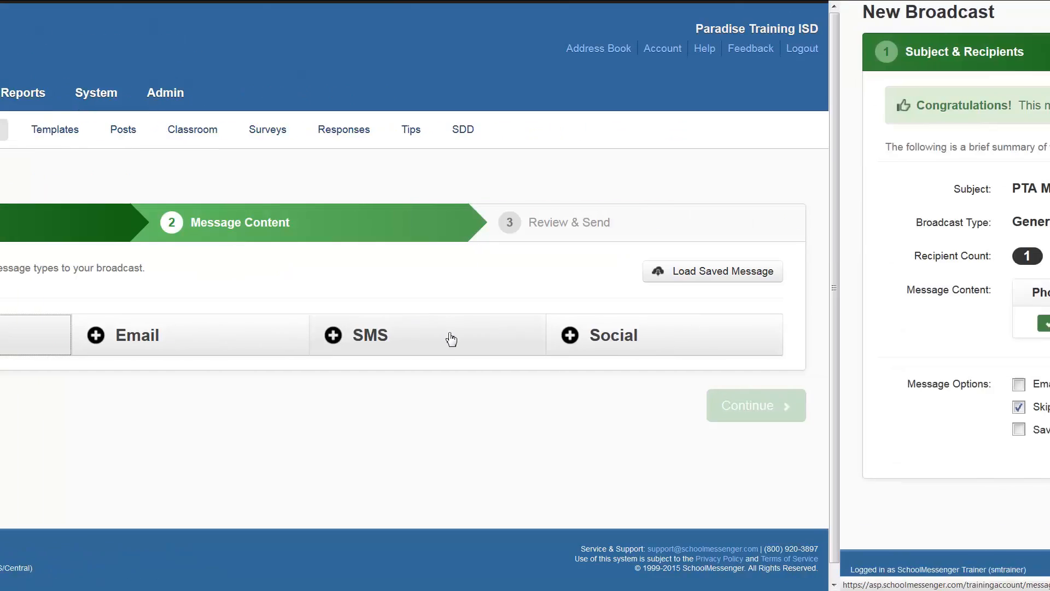
Review the recipient count, message content and message options in the broadcast summary
left_click_drag(218, 257, 70, 257)
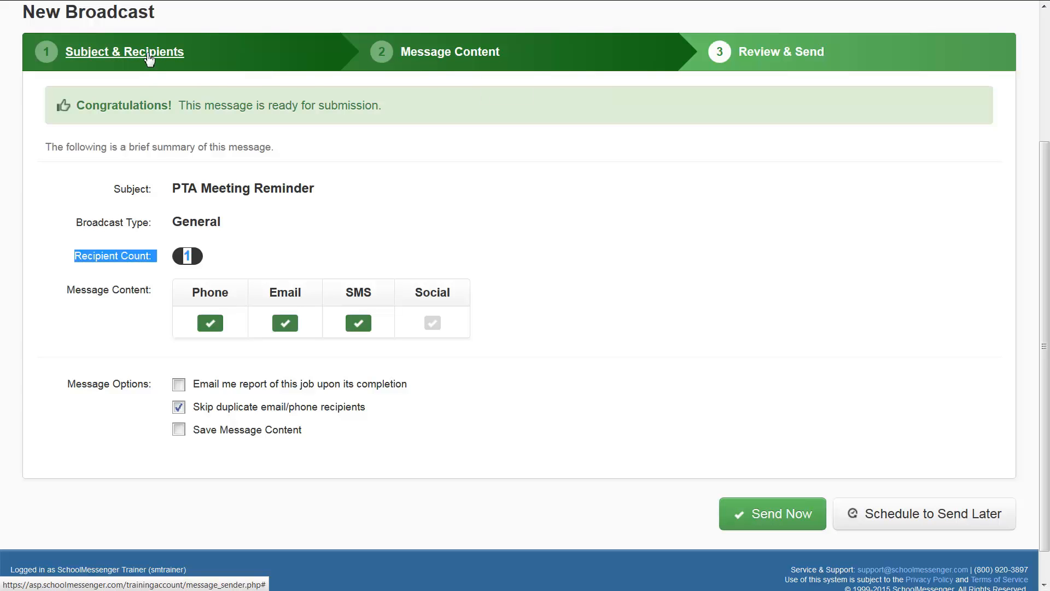
left_click_drag(156, 290, 71, 298)
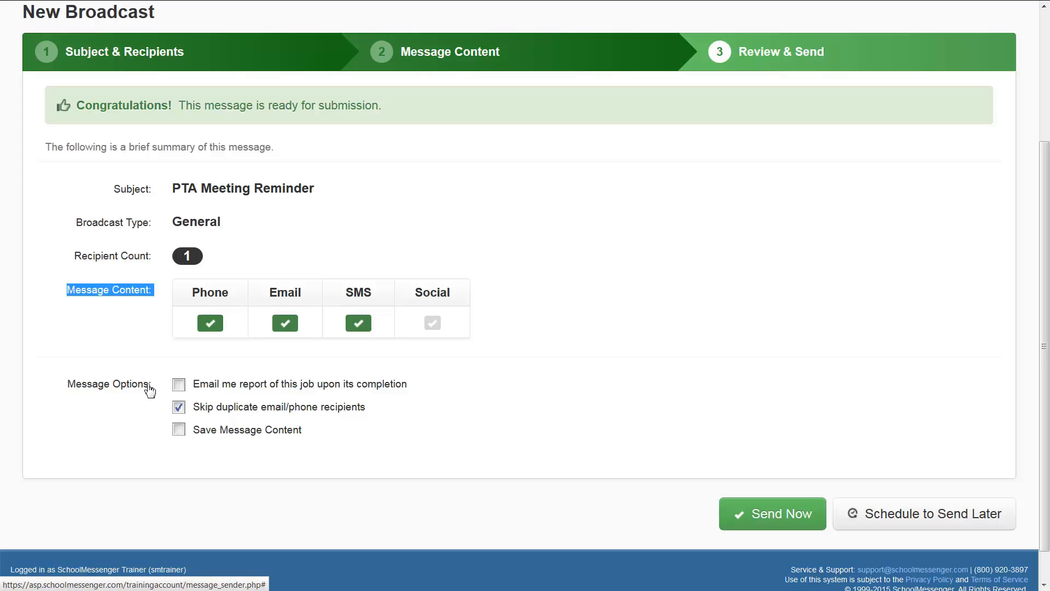
left_click_drag(148, 387, 72, 395)
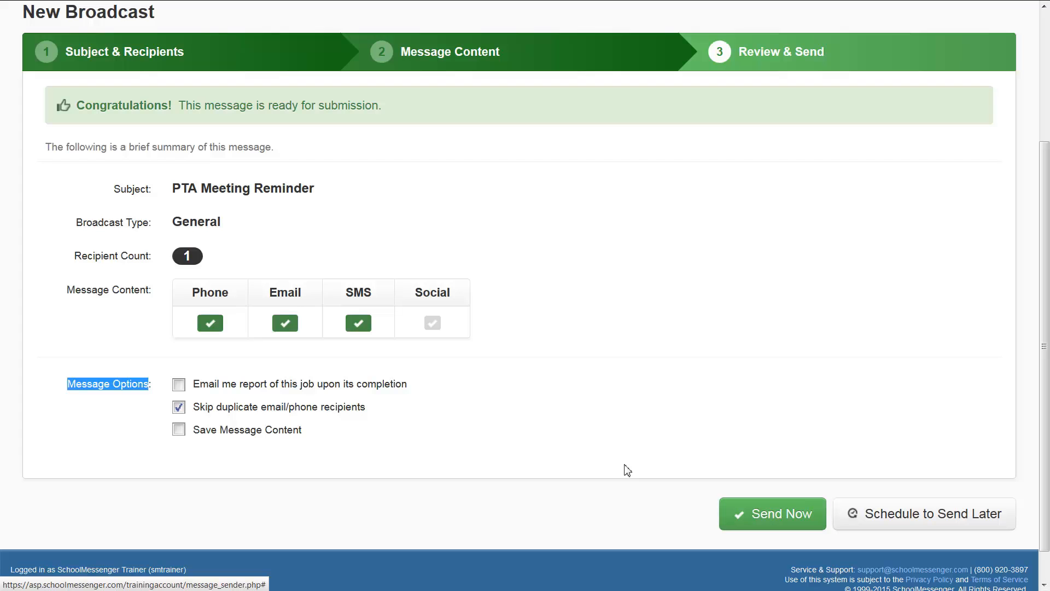
Enable saving the message content for re-use, keeping PTA Meeting Reminder as the message name
left_click(179, 430)
scroll(553, 508, "down", 1)
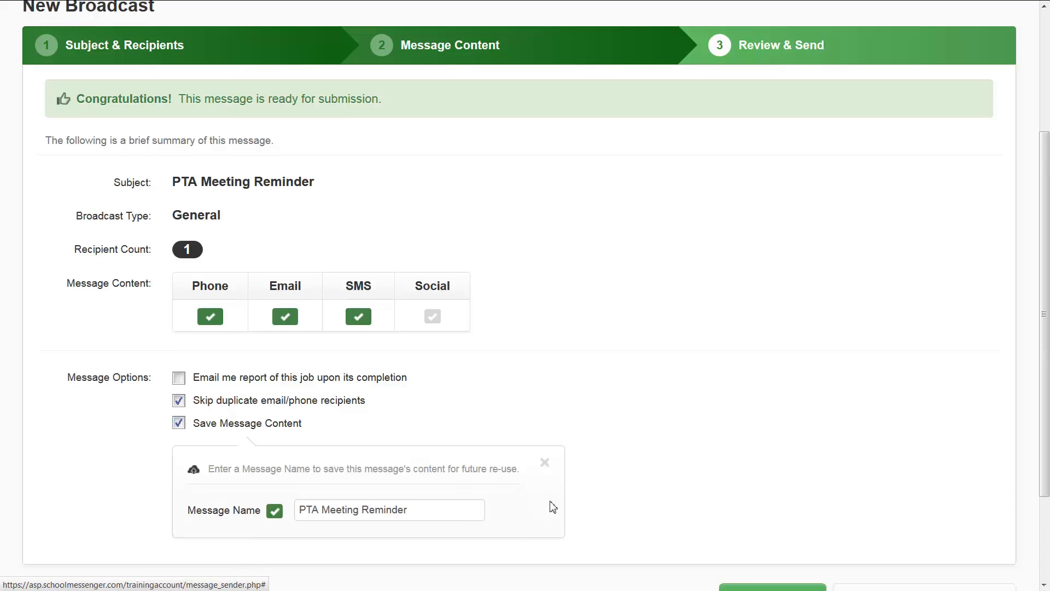
scroll(602, 493, "down", 2)
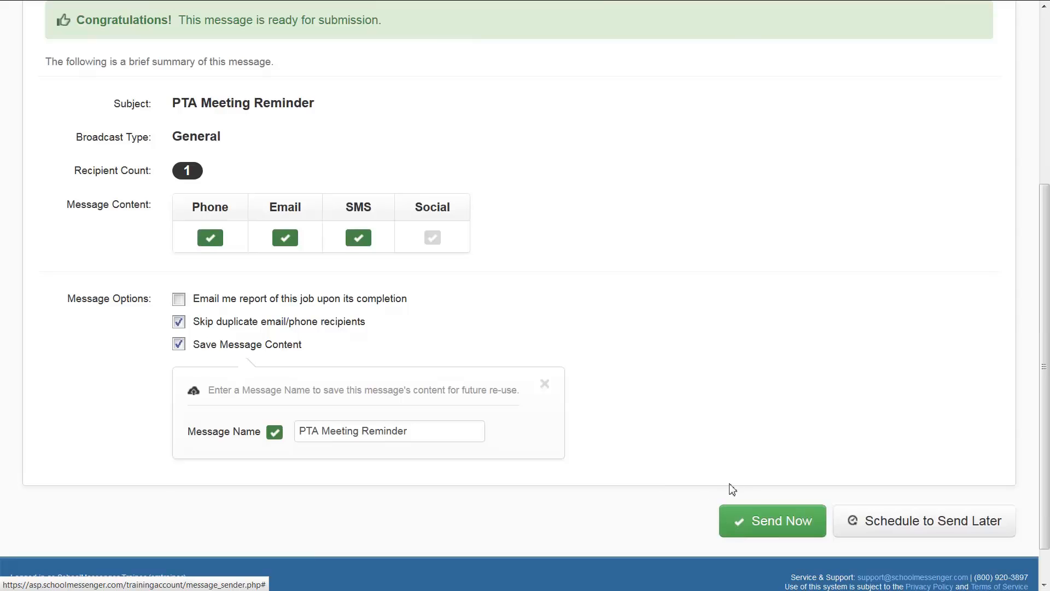
Send the PTA Meeting Reminder broadcast immediately and return to the dashboard
scroll(535, 471, "up", 4)
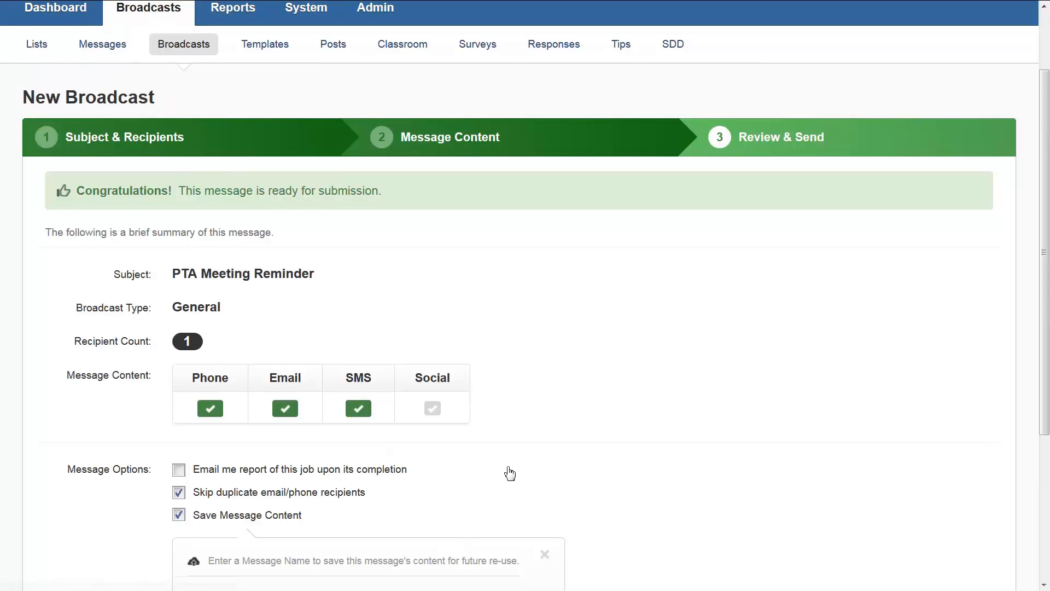
scroll(585, 484, "down", 2)
scroll(586, 484, "down", 2)
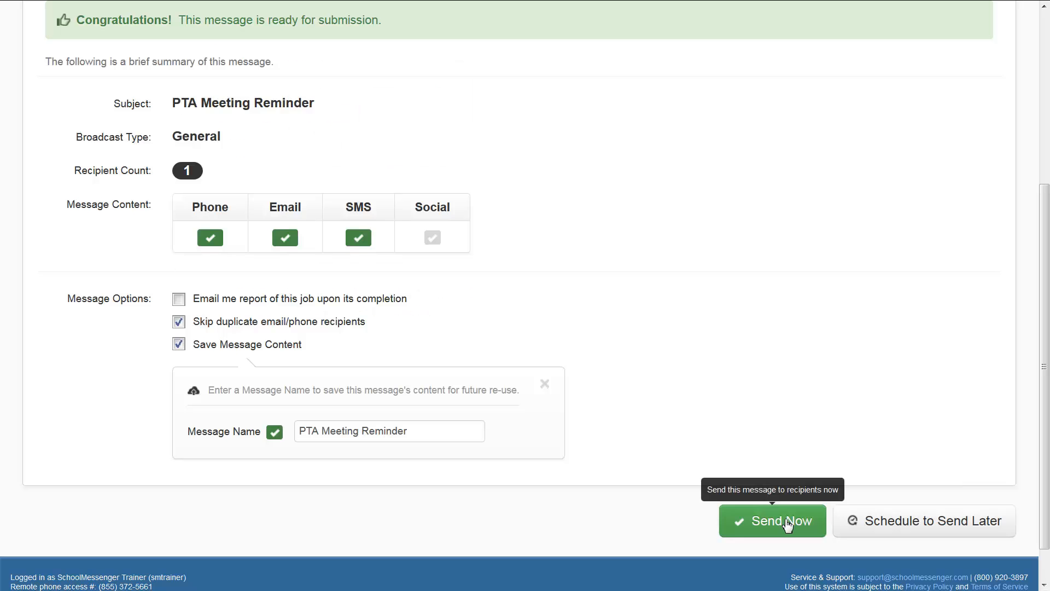
left_click(788, 524)
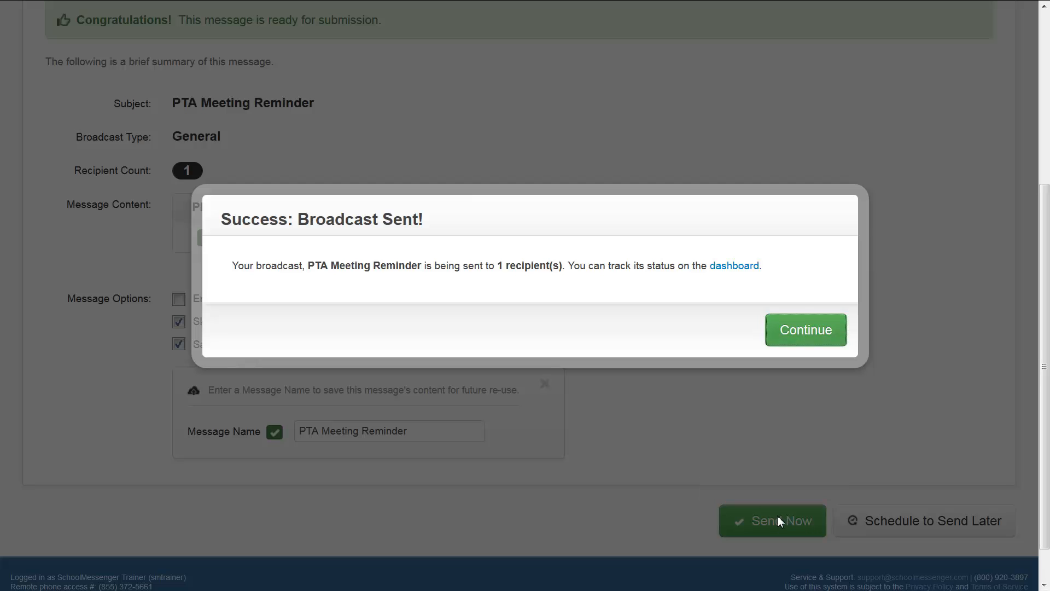
left_click(806, 329)
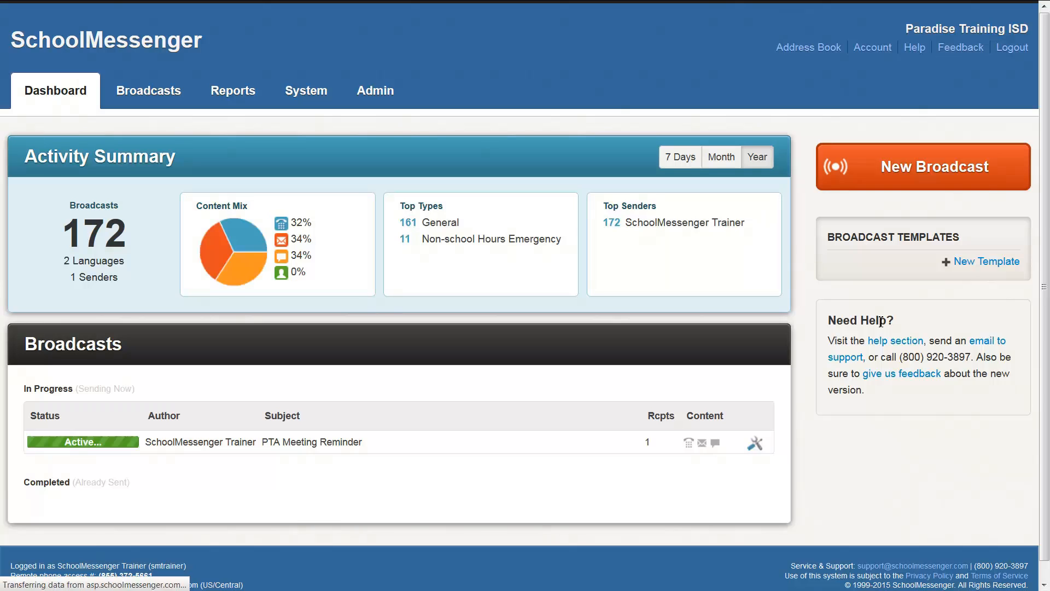